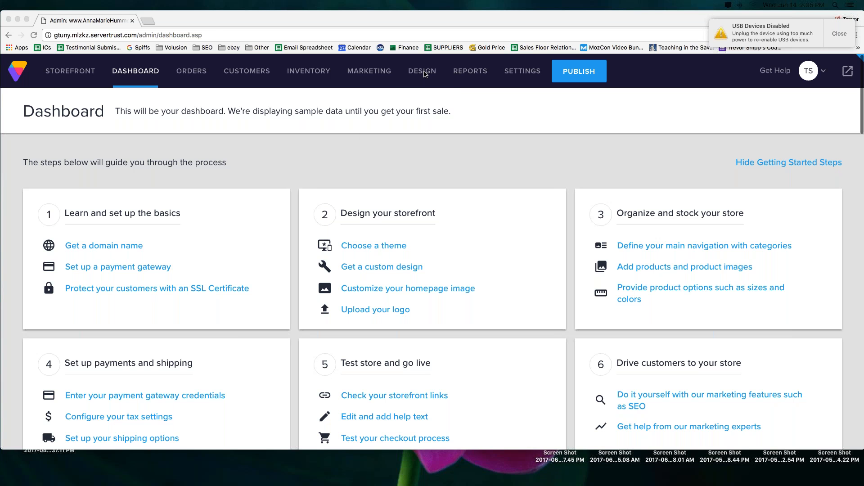
Open the store's tax settings
left_click(523, 71)
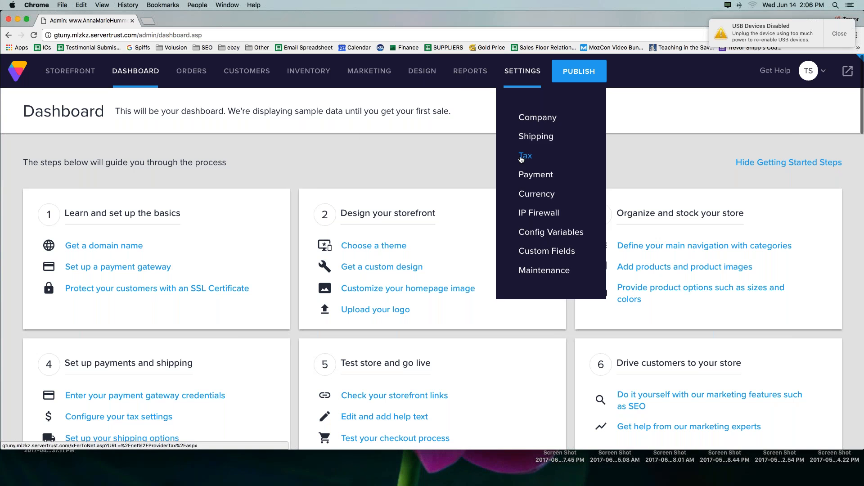
left_click(518, 72)
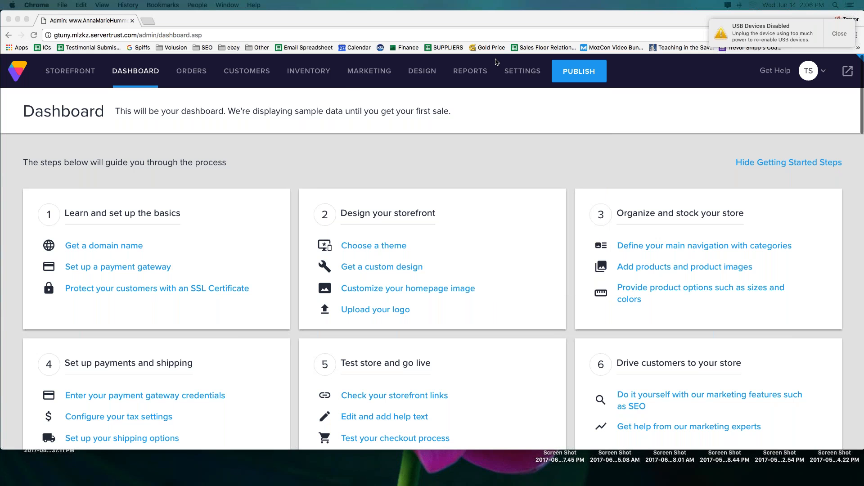
left_click(519, 71)
left_click(526, 156)
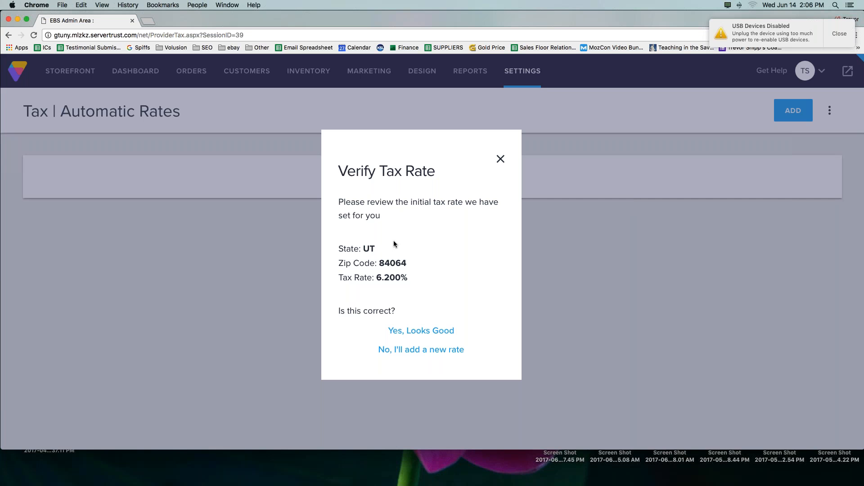
left_click_drag(333, 154, 334, 190)
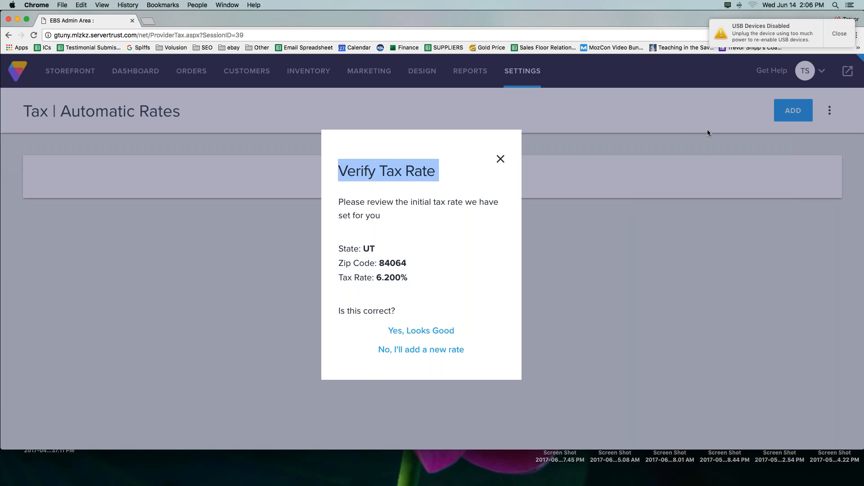
mouse_move(328, 236)
left_mouse_down()
mouse_move(445, 275)
mouse_move(360, 290)
mouse_move(324, 281)
mouse_move(331, 233)
left_mouse_up()
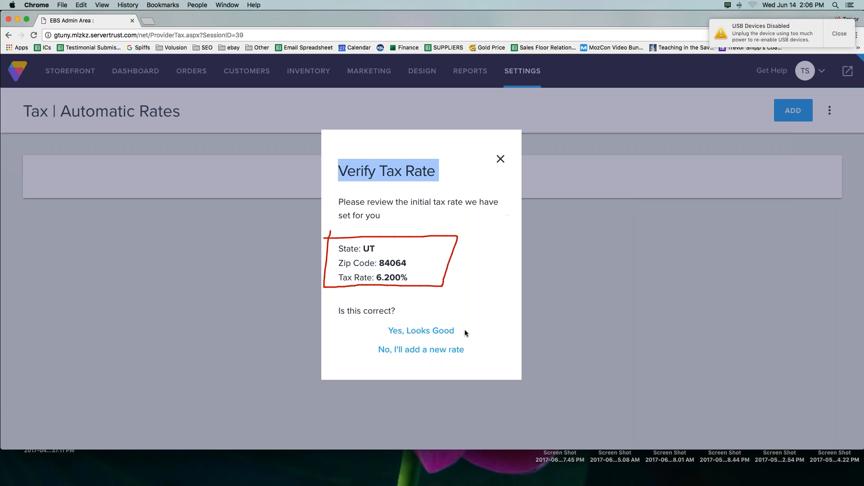
left_click_drag(327, 218, 426, 298)
left_click_drag(423, 219, 358, 296)
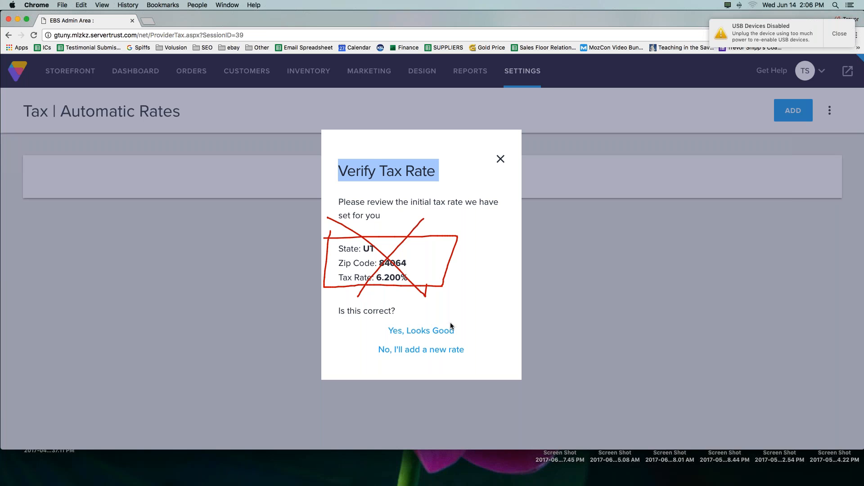
left_click_drag(376, 330, 400, 342)
mouse_move(453, 343)
left_mouse_down()
mouse_move(466, 330)
mouse_move(453, 319)
mouse_move(392, 321)
left_mouse_up()
mouse_move(316, 349)
left_mouse_down()
mouse_move(367, 335)
mouse_move(357, 333)
left_mouse_up()
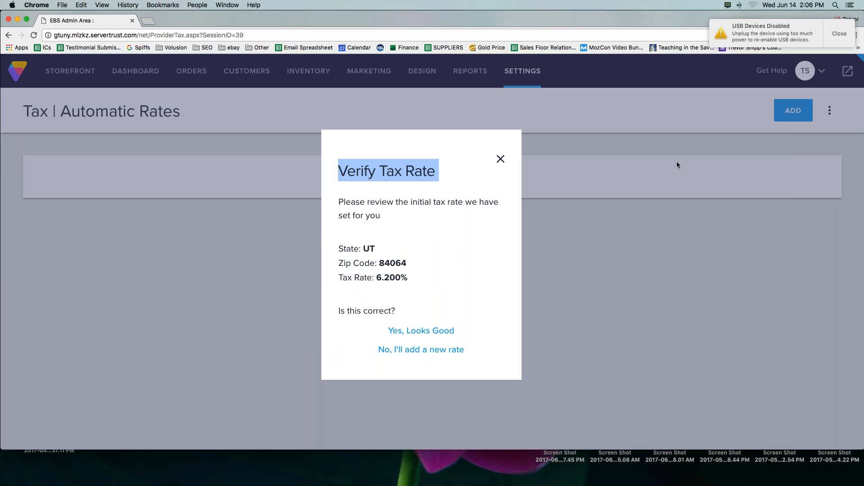
Accept the suggested initial 6.2% tax rate for Utah as correct
left_click(417, 332)
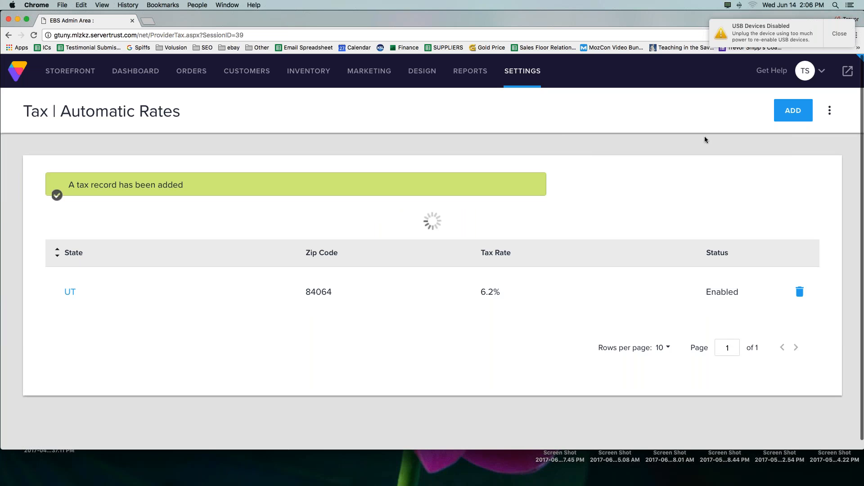
mouse_move(66, 316)
left_mouse_down()
mouse_move(193, 323)
mouse_move(549, 307)
left_mouse_up()
mouse_move(817, 87)
left_mouse_down()
mouse_move(781, 88)
mouse_move(755, 124)
left_mouse_up()
left_click(789, 113)
left_click(477, 168)
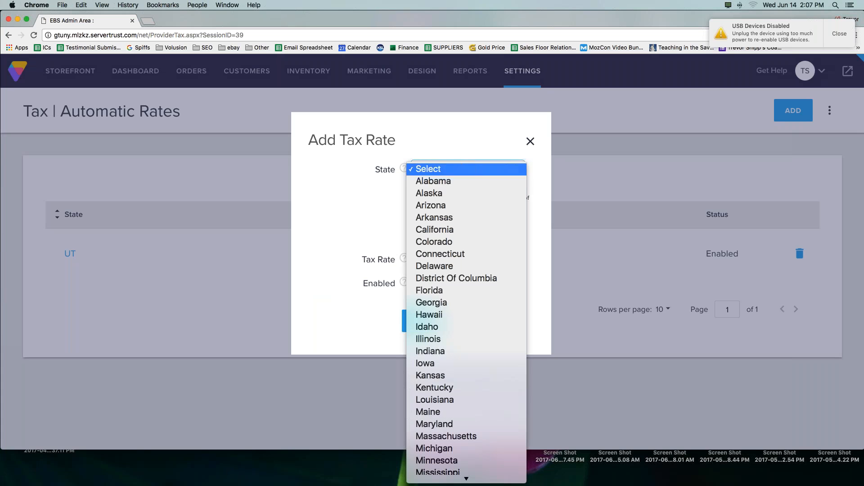
left_click(448, 303)
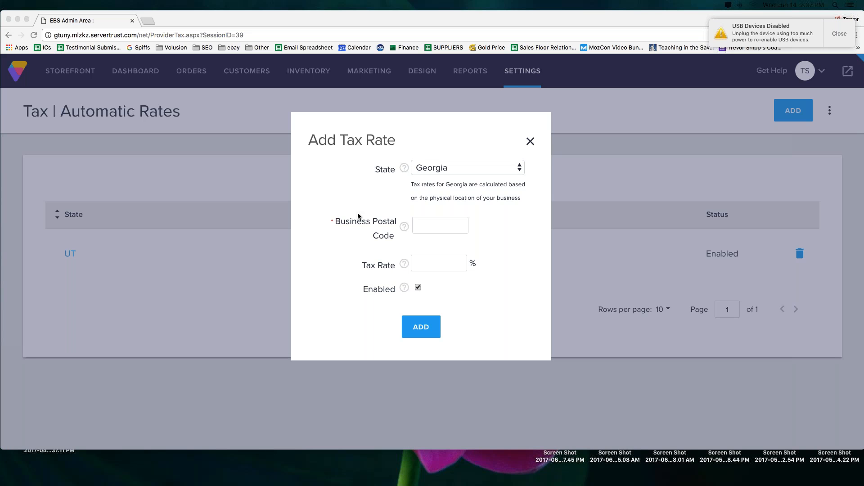
left_click(430, 228)
type("301")
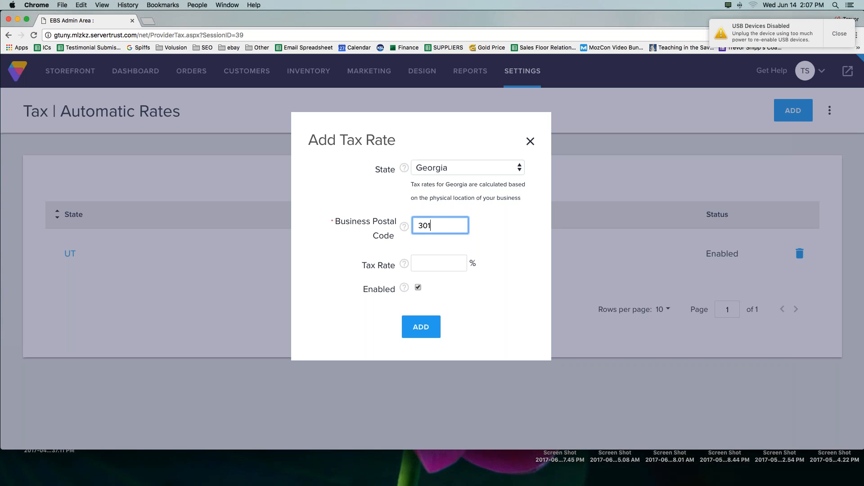
type("01")
key("Tab")
type("7")
mouse_move(410, 265)
left_mouse_down()
mouse_move(371, 265)
mouse_move(408, 266)
left_mouse_up()
left_click(440, 225)
left_click(434, 251)
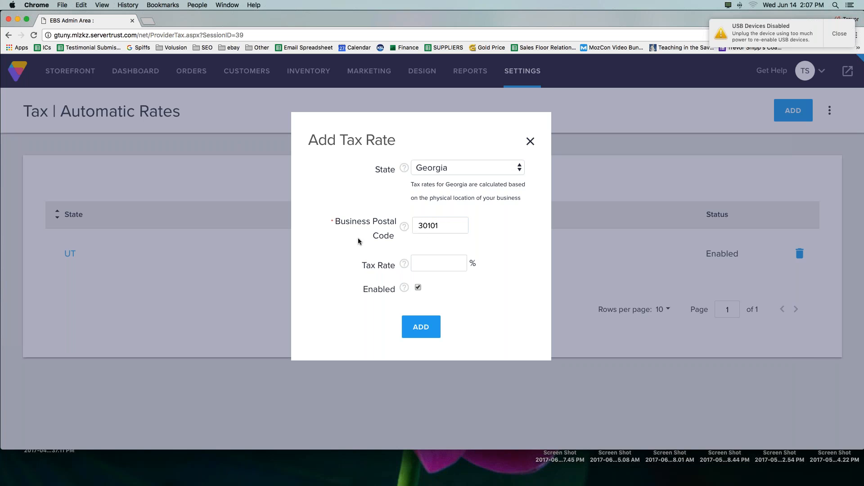
left_click(529, 141)
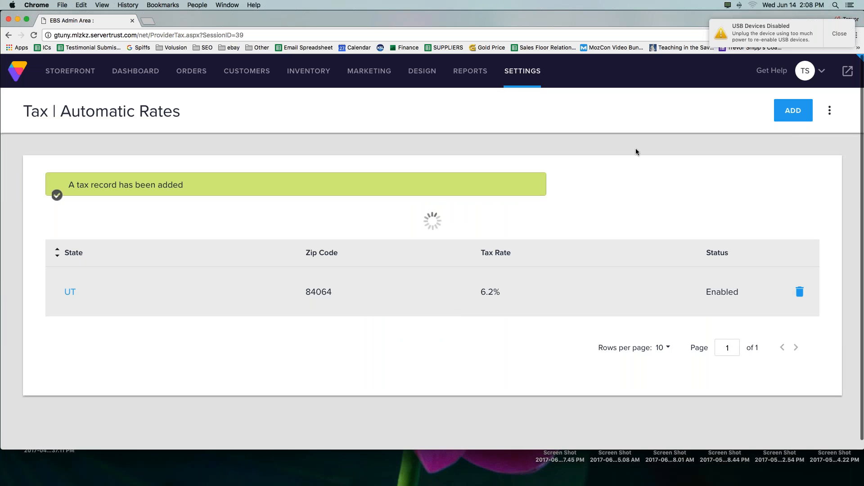
Add an enabled automatic tax rate for Georgia with business postal code 30101 and a rate of 7%
left_click(793, 111)
left_click(430, 153)
left_click(450, 284)
type("30101")
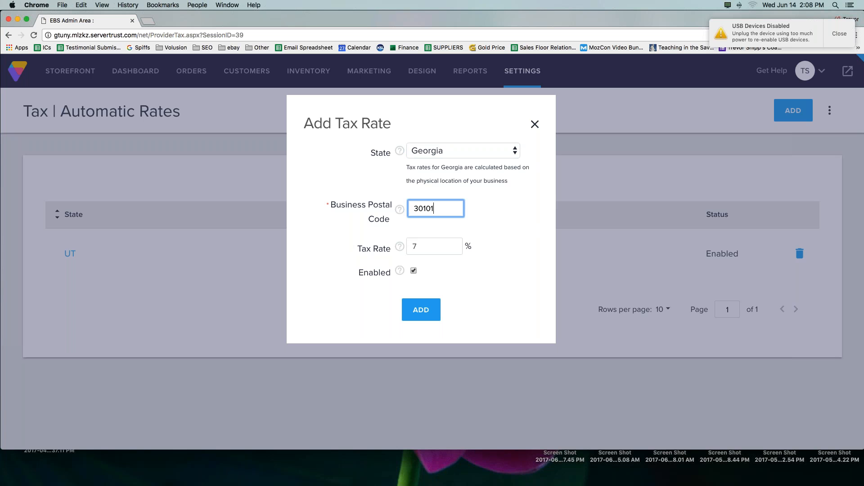
left_click(415, 320)
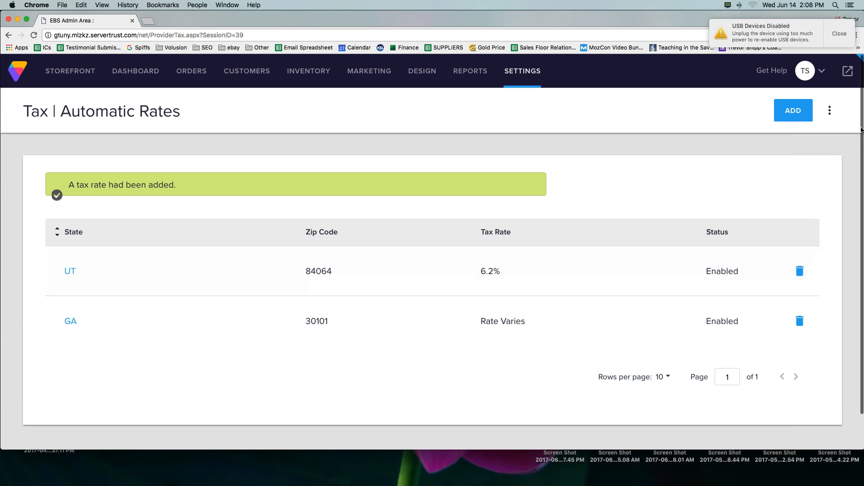
Delete the Utah tax rate from the automatic rates list and confirm the deletion
mouse_move(813, 251)
left_mouse_down()
mouse_move(776, 284)
mouse_move(821, 282)
left_mouse_up()
left_click(793, 272)
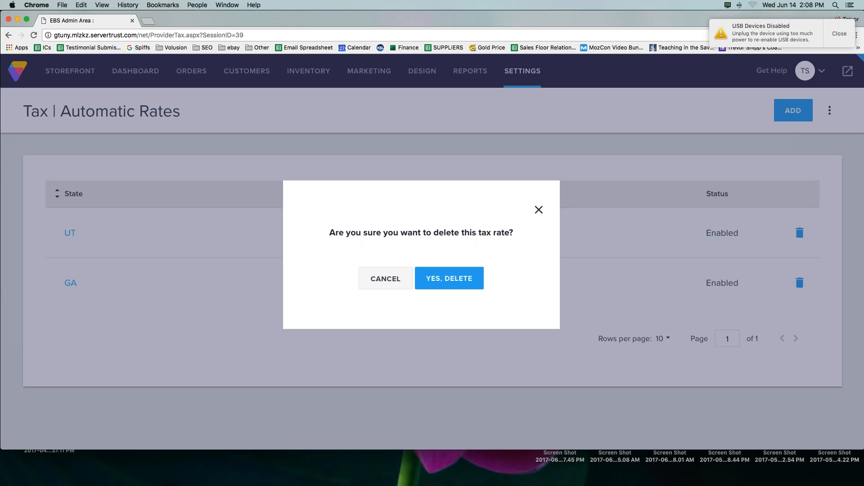
left_click(454, 279)
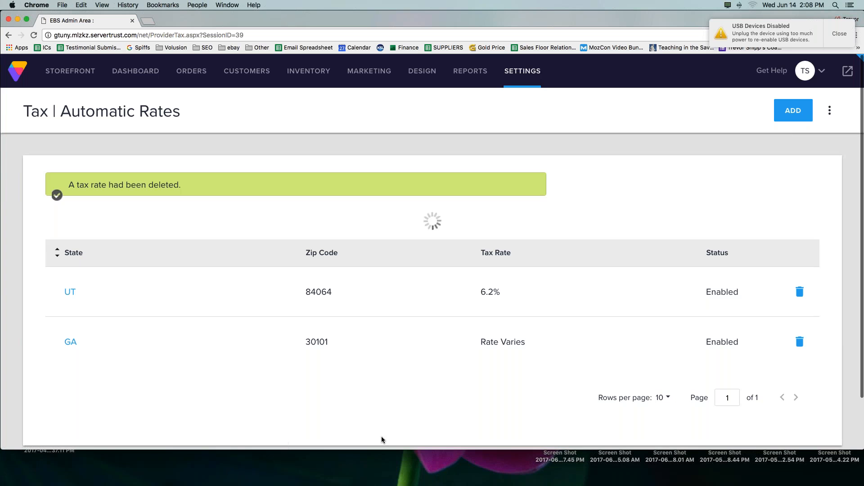